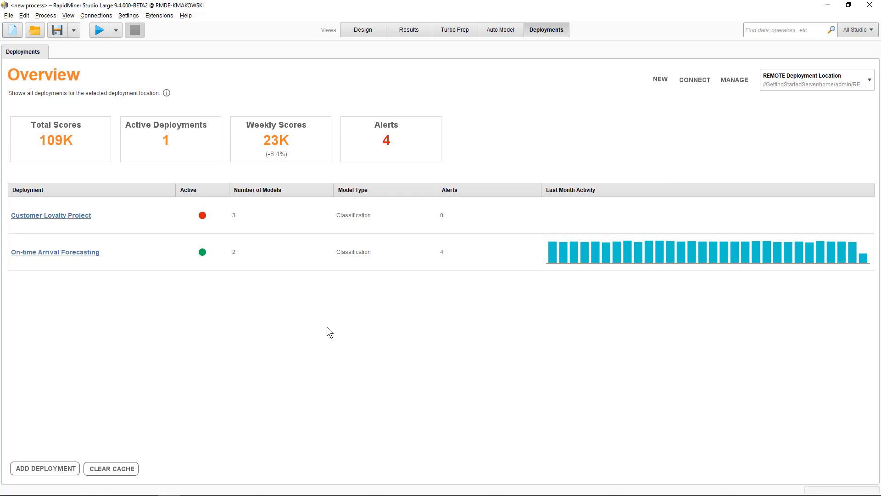
# Step: Show the models of the On-time Arrival Forecasting deployment and view the status actions available for the Logistic Regression model
pyautogui.click(54, 253)
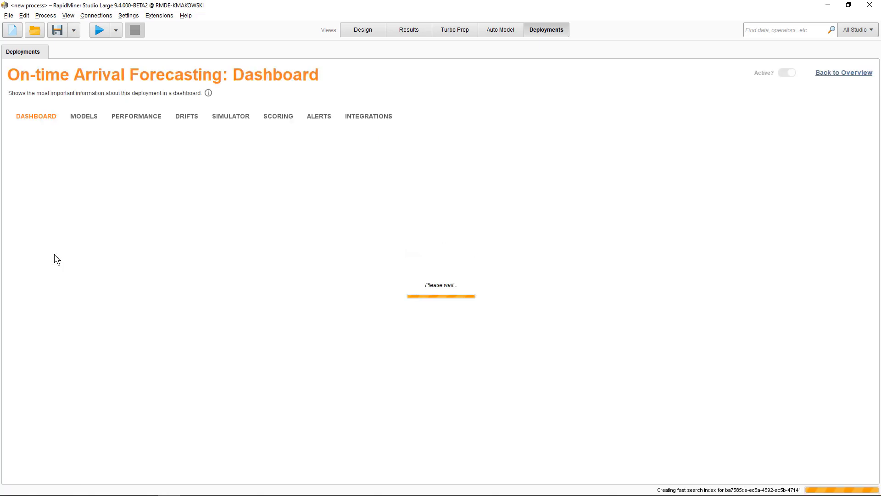
pyautogui.click(77, 122)
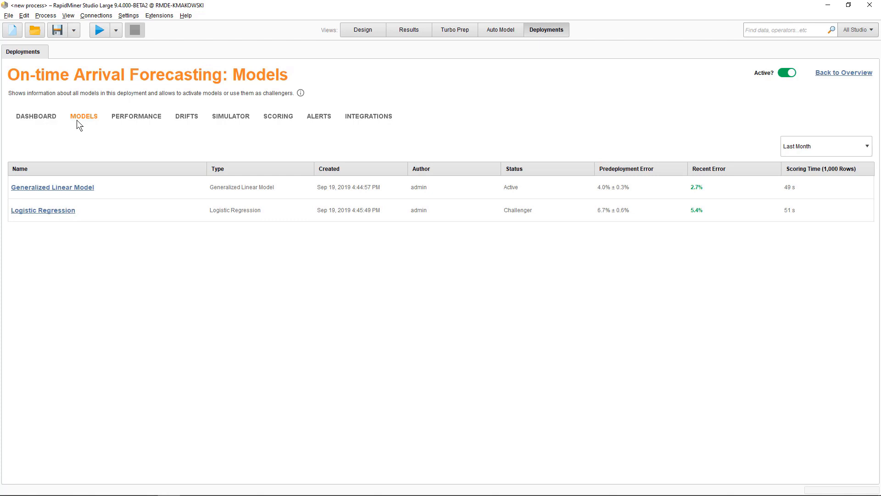
pyautogui.rightClick(122, 209)
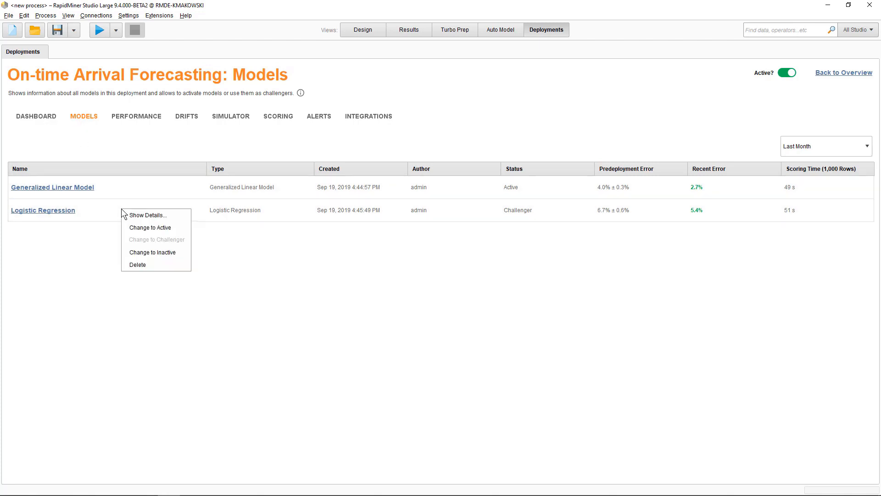
pyautogui.click(76, 242)
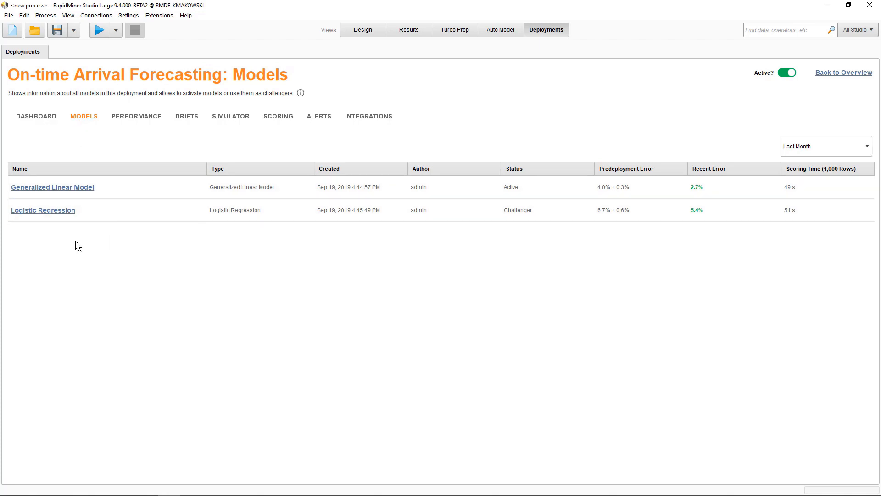
# Step: Examine the Generalized Linear Model's details, including its input data, weights, training data, performance and lift chart, and close them
pyautogui.click(95, 188)
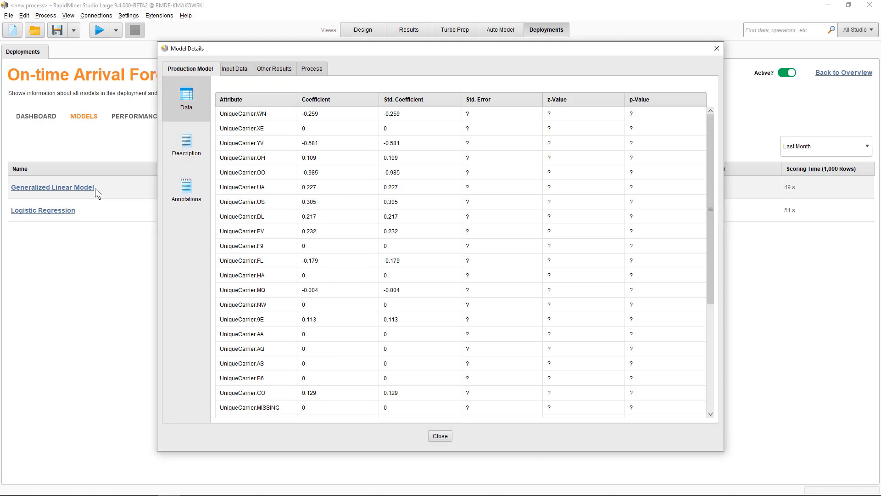
pyautogui.click(235, 69)
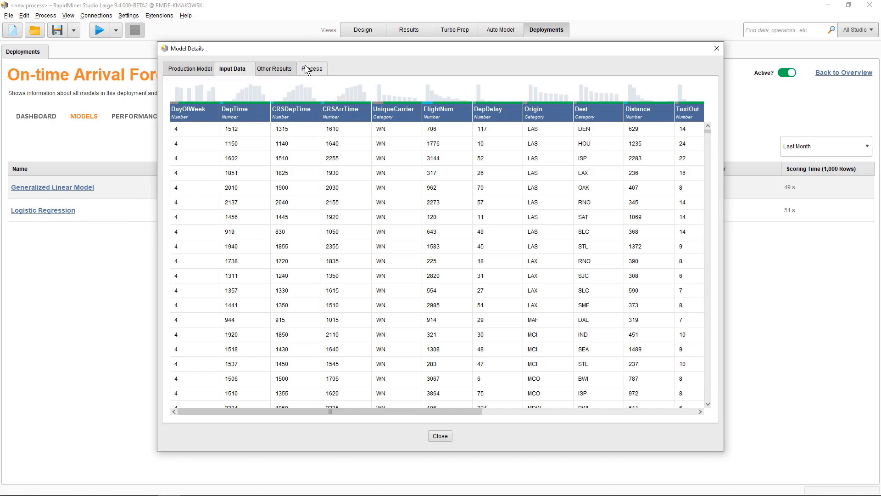
pyautogui.click(274, 69)
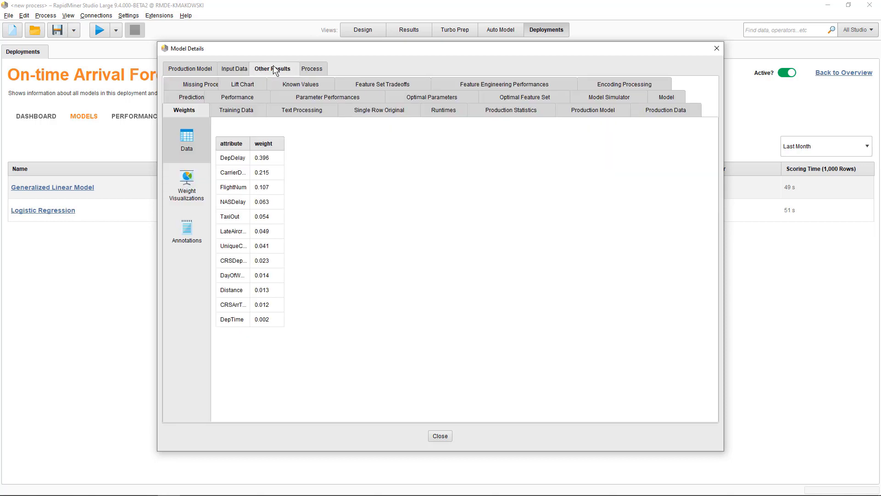
pyautogui.click(257, 111)
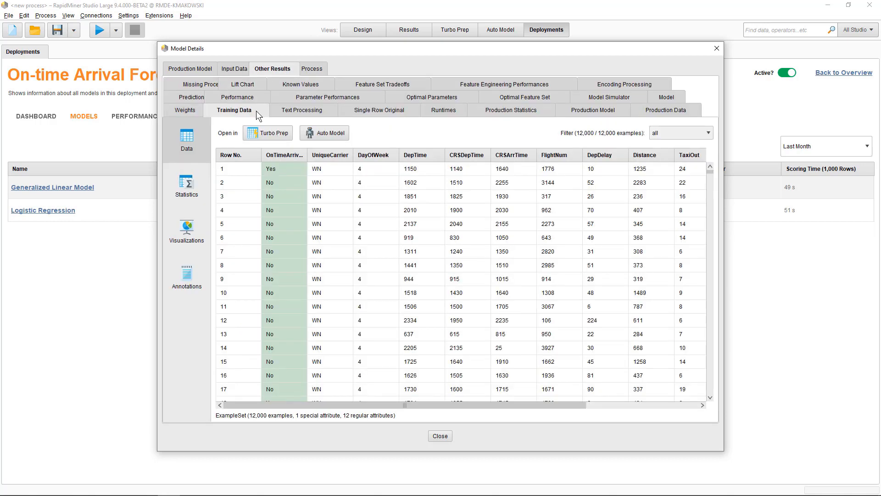
pyautogui.click(265, 95)
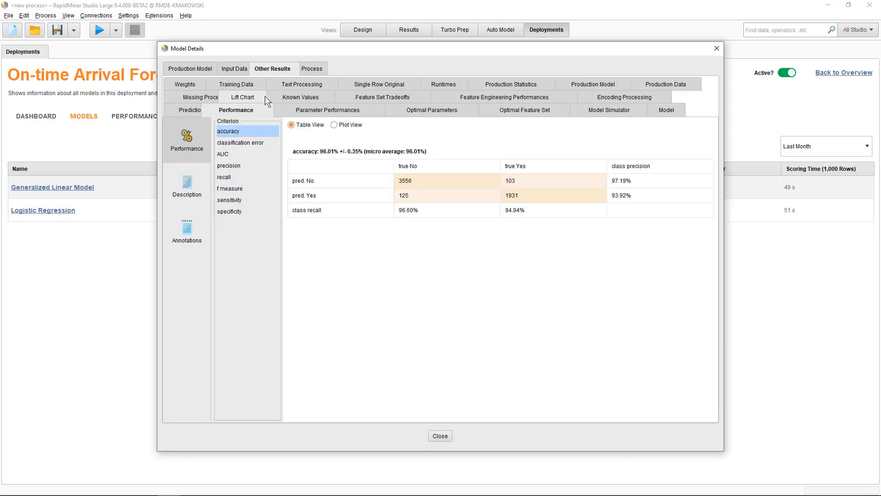
pyautogui.click(257, 97)
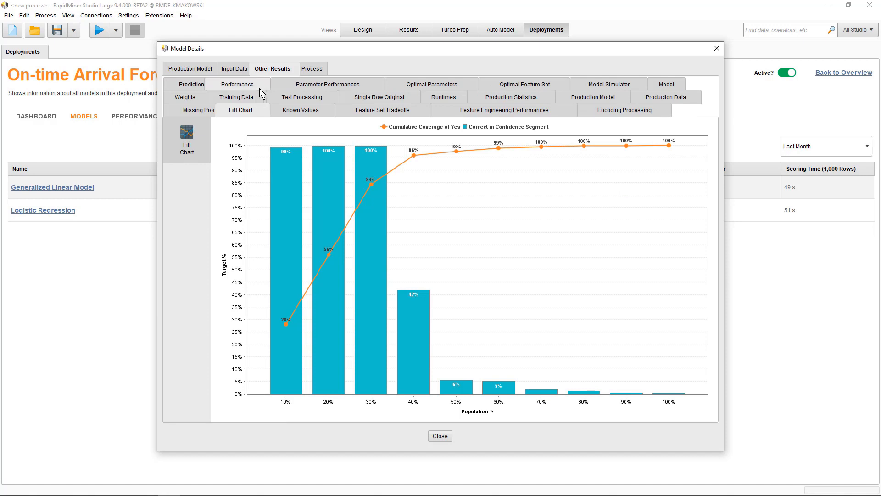
pyautogui.click(263, 84)
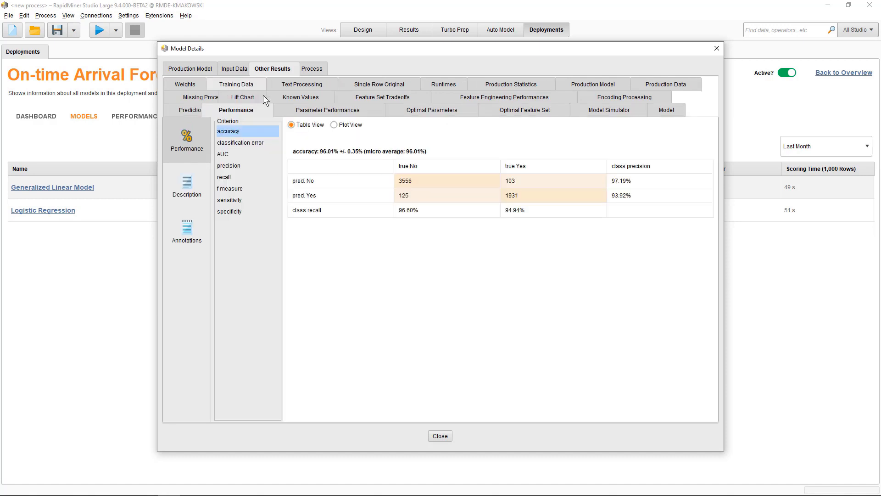
pyautogui.click(450, 437)
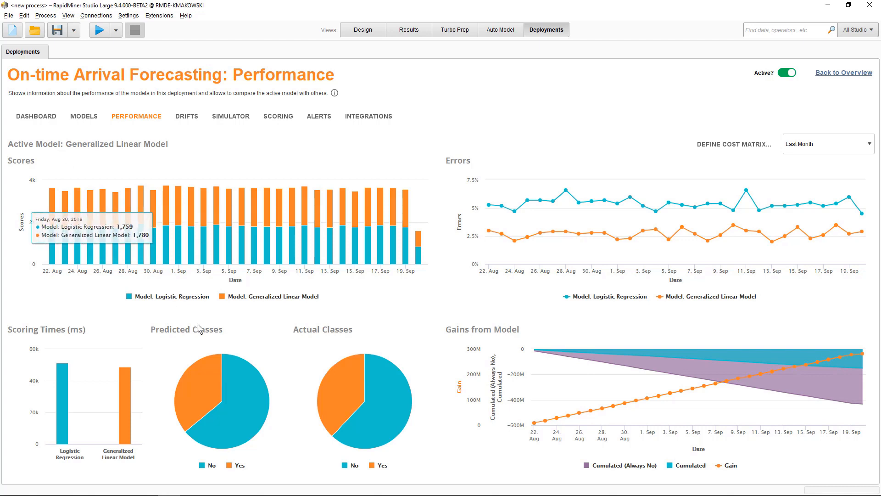
# Step: Toggle the Logistic Regression and Generalized Linear Model series in the Scores and Errors charts to compare the models
pyautogui.click(170, 296)
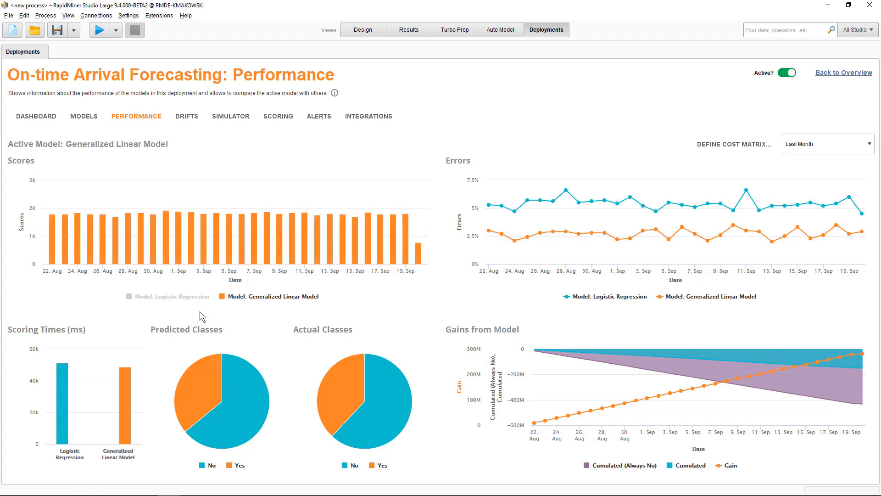
pyautogui.click(235, 297)
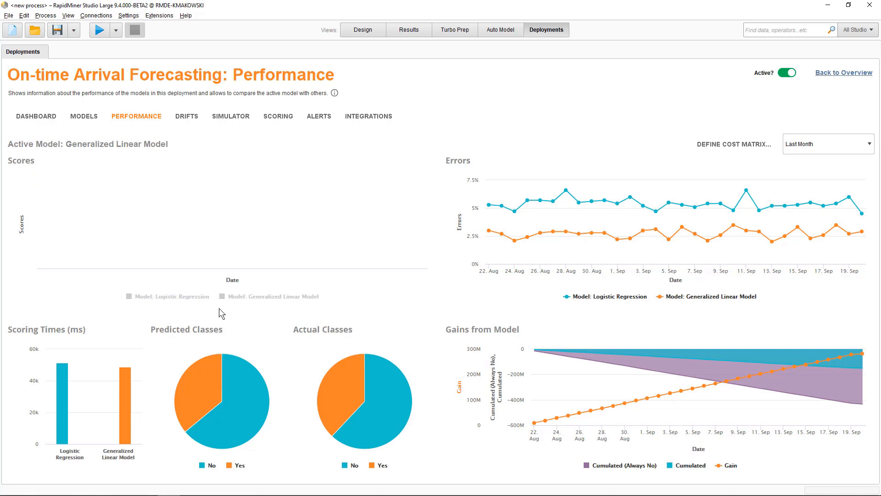
pyautogui.click(197, 297)
pyautogui.click(599, 296)
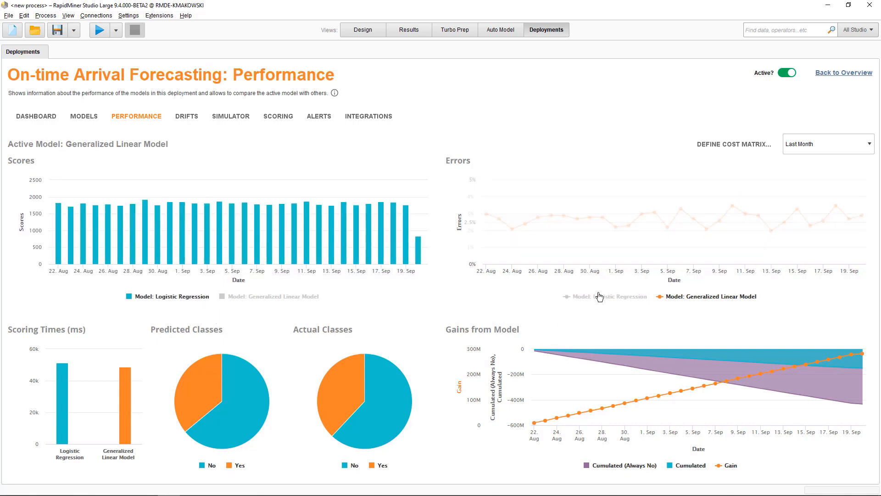
pyautogui.click(597, 296)
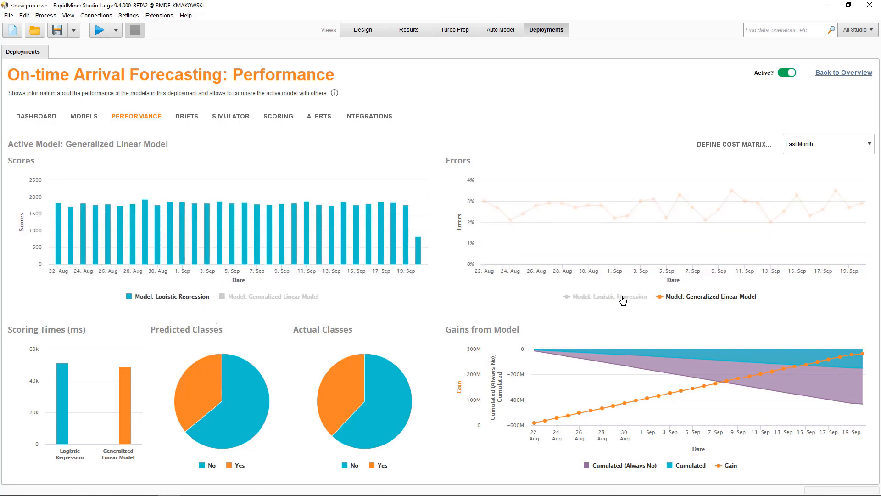
pyautogui.click(280, 296)
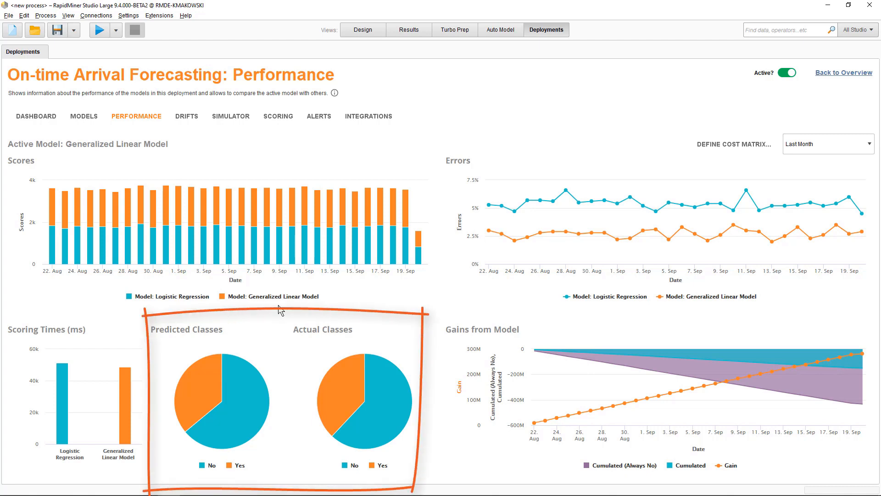
# Step: Compare the predicted and actual class distributions and inspect the cost matrix for wrong predictions
pyautogui.moveTo(238, 394)
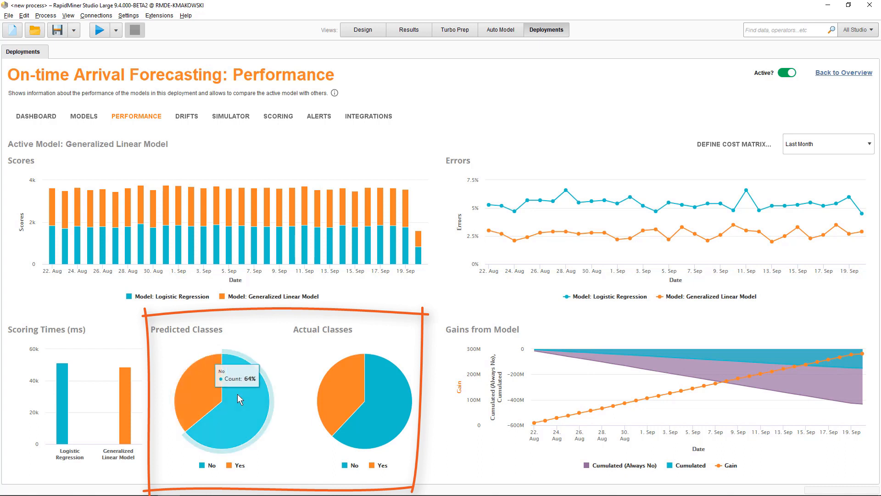
pyautogui.moveTo(381, 404)
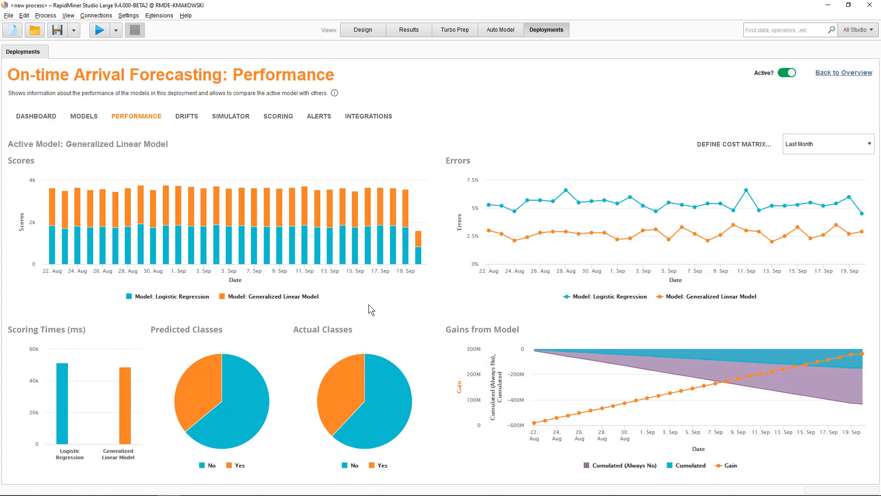
pyautogui.click(719, 145)
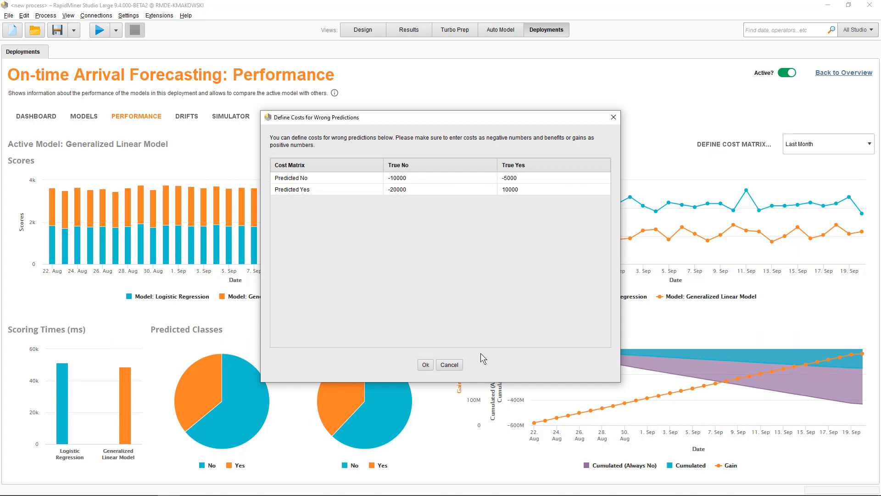
pyautogui.click(454, 364)
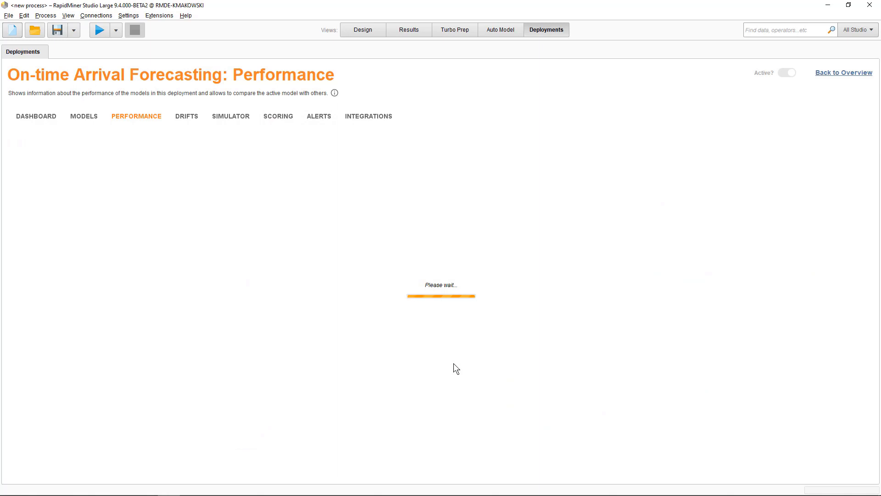
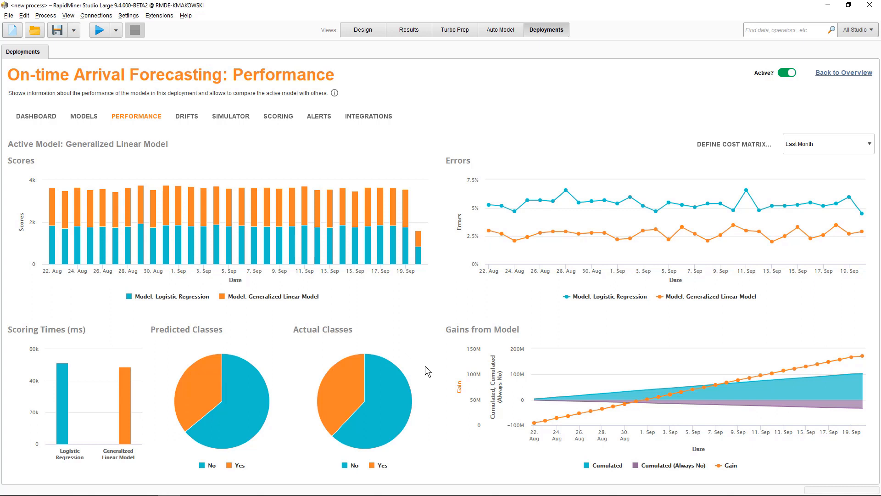
# Step: Show the deployment's input drifts and view the training and scoring distributions for UniqueCarrier and LateAircraftDelay
pyautogui.click(193, 112)
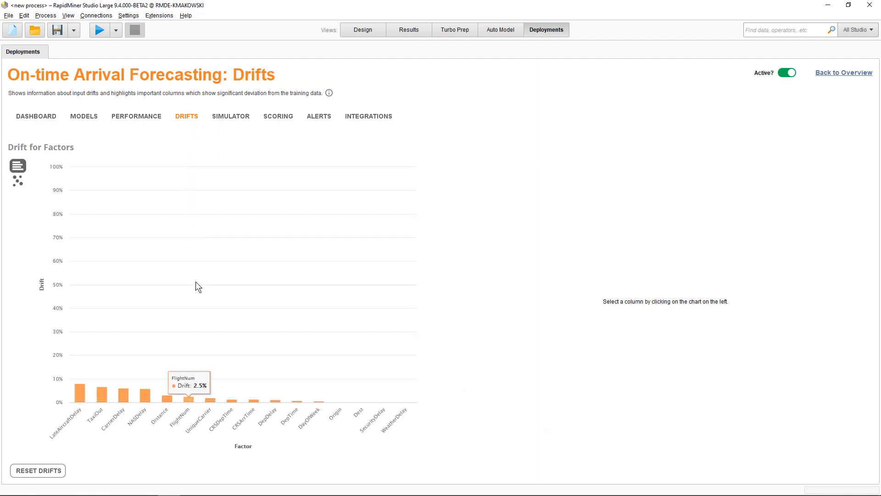
pyautogui.click(211, 399)
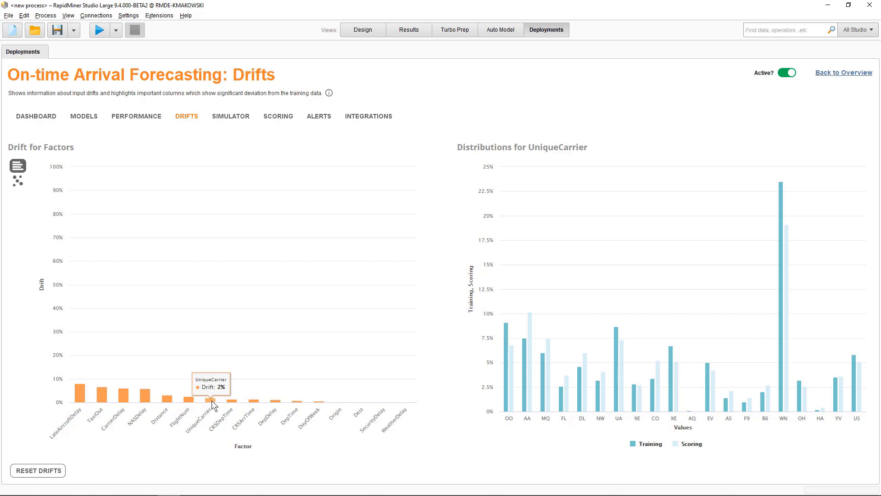
pyautogui.click(80, 389)
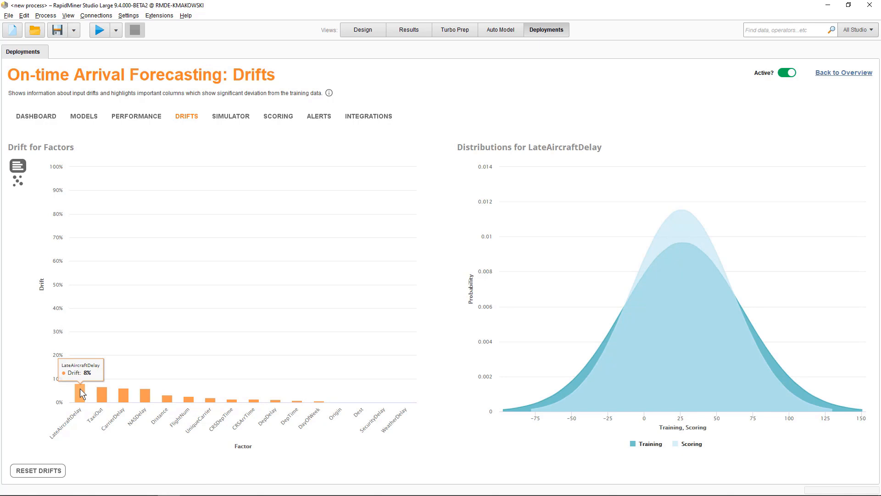
# Step: Switch the drift chart to Drift vs. Importance and view the distributions for WeatherDelay and DepDelay
pyautogui.click(17, 185)
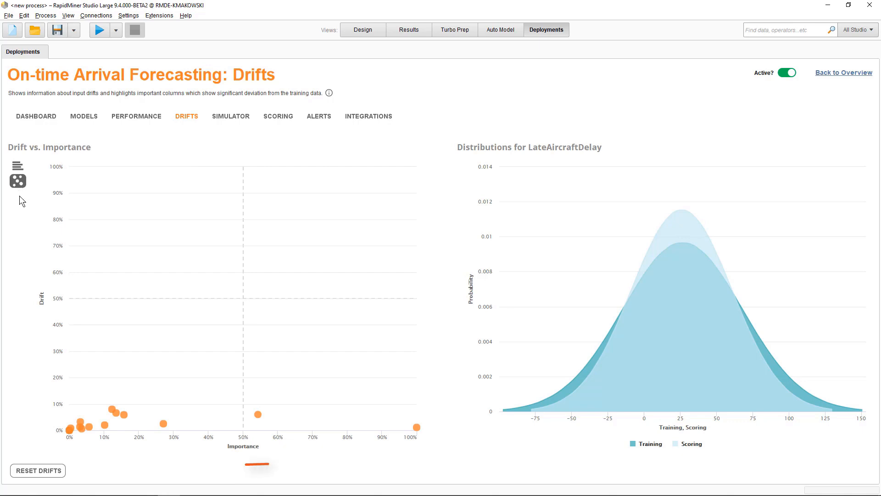
pyautogui.click(69, 430)
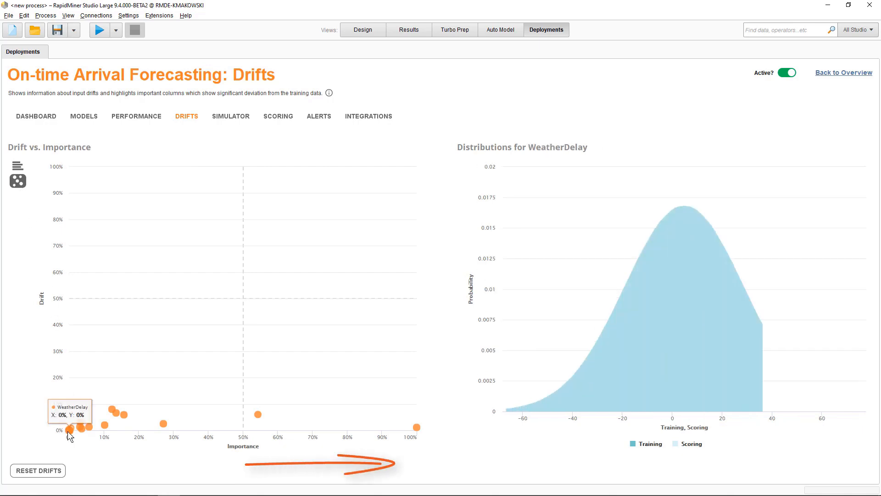
pyautogui.click(421, 427)
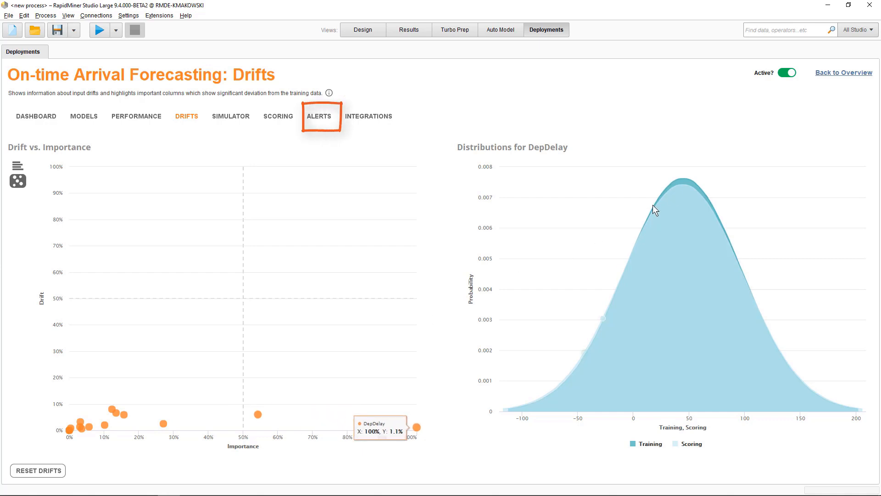
# Step: Reopen the On-time Arrival Forecasting deployment from the overview and show its alerts
pyautogui.click(840, 74)
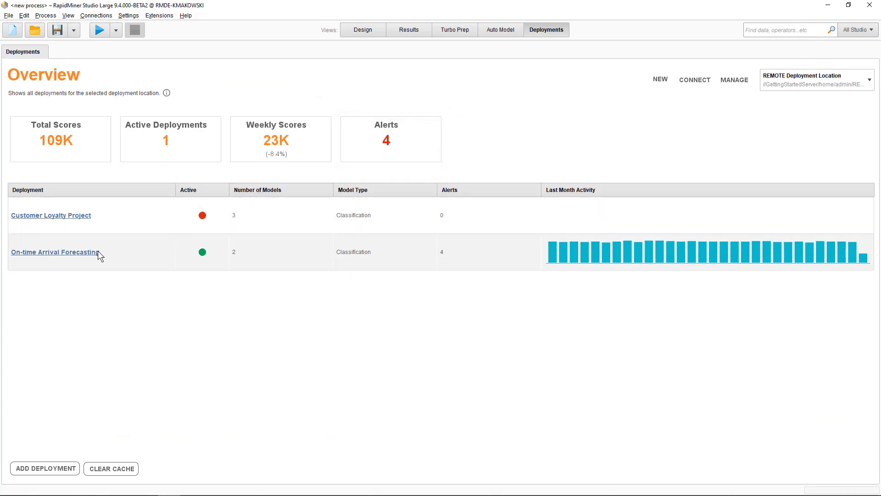
pyautogui.click(97, 252)
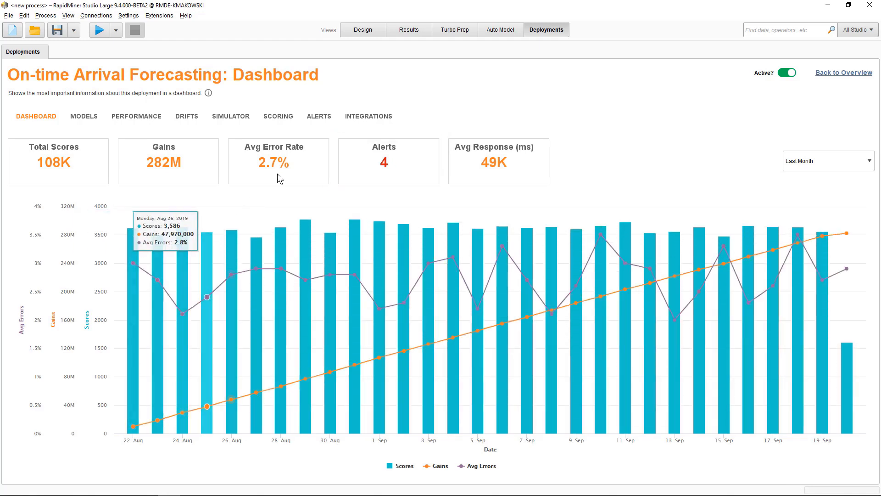
pyautogui.click(319, 118)
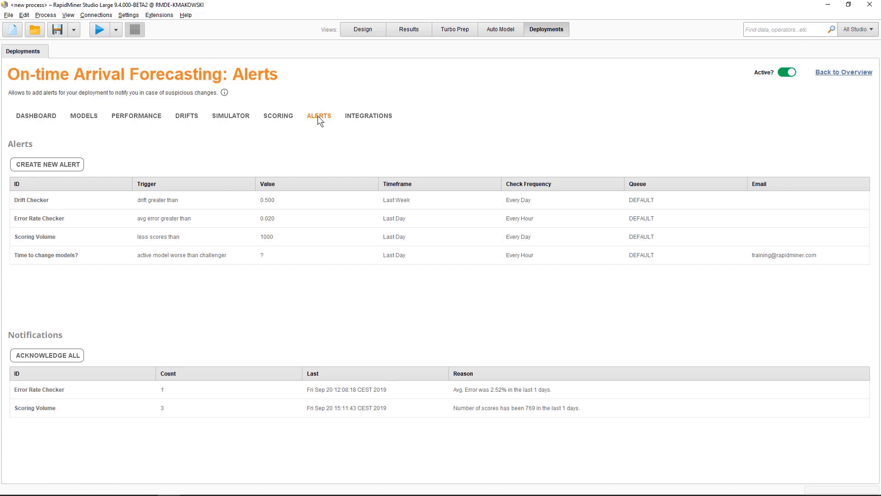
# Step: Look at the trigger options for defining a new alert and cancel without adding one
pyautogui.click(58, 161)
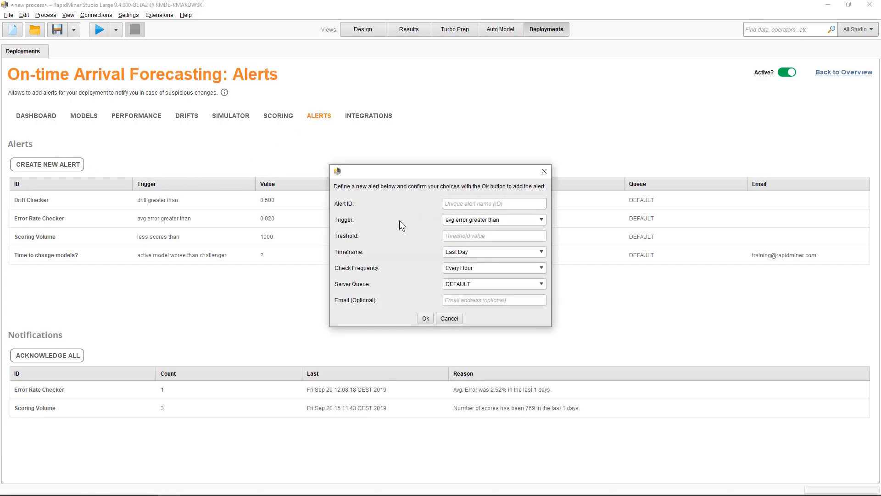
pyautogui.click(455, 222)
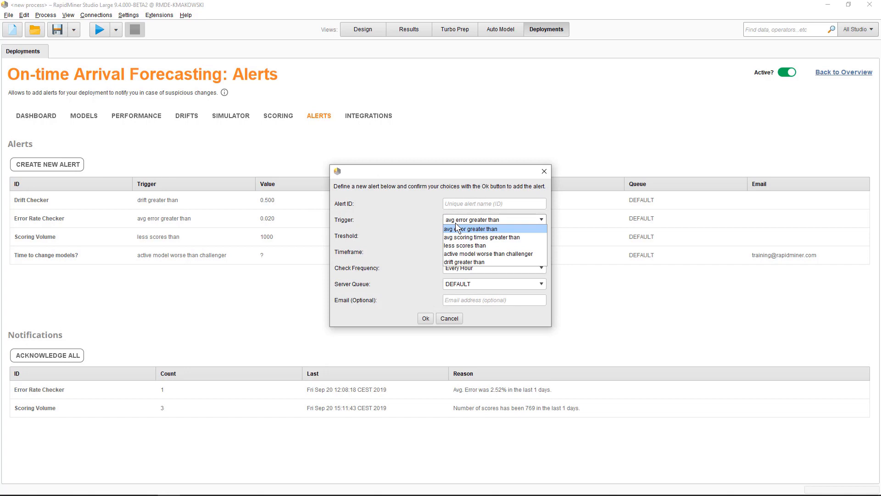
pyautogui.click(447, 318)
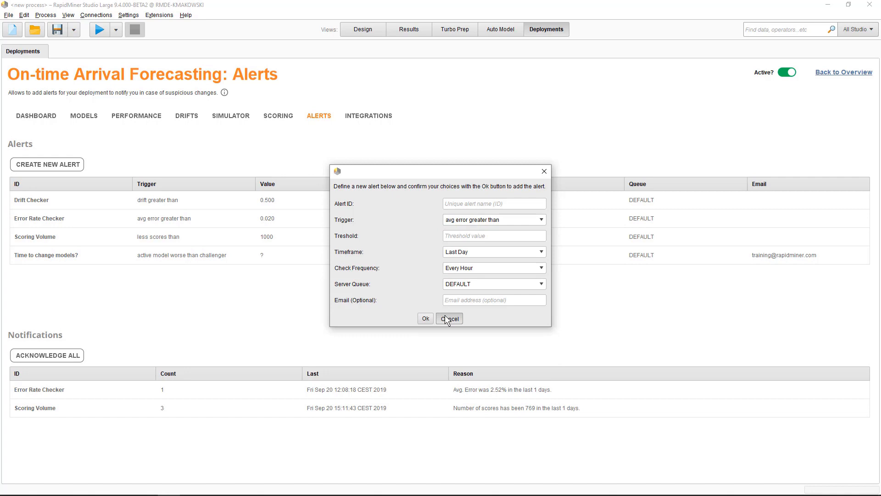
pyautogui.click(446, 317)
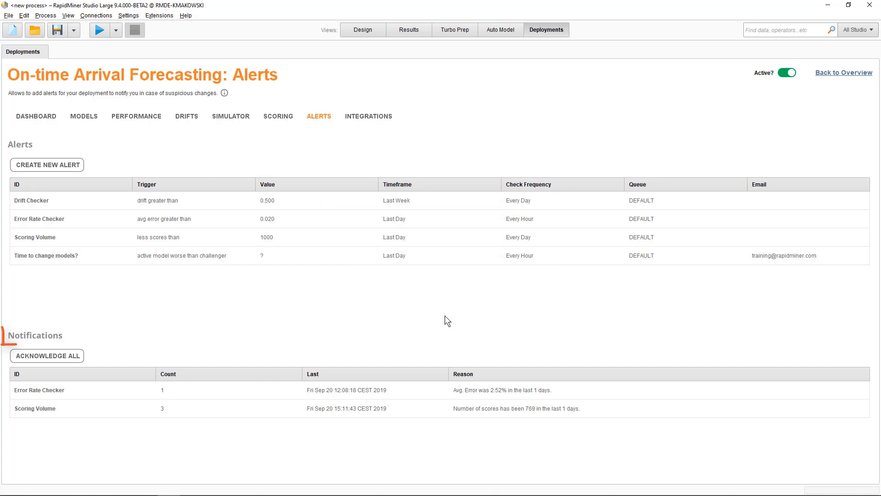
# Step: Check the action available for the Error Rate Checker notification and return to the deployments overview
pyautogui.rightClick(191, 394)
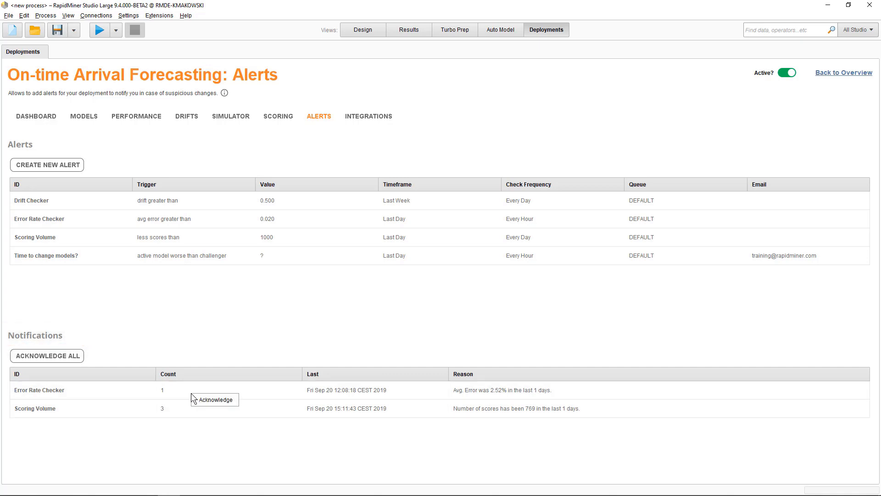
pyautogui.click(170, 334)
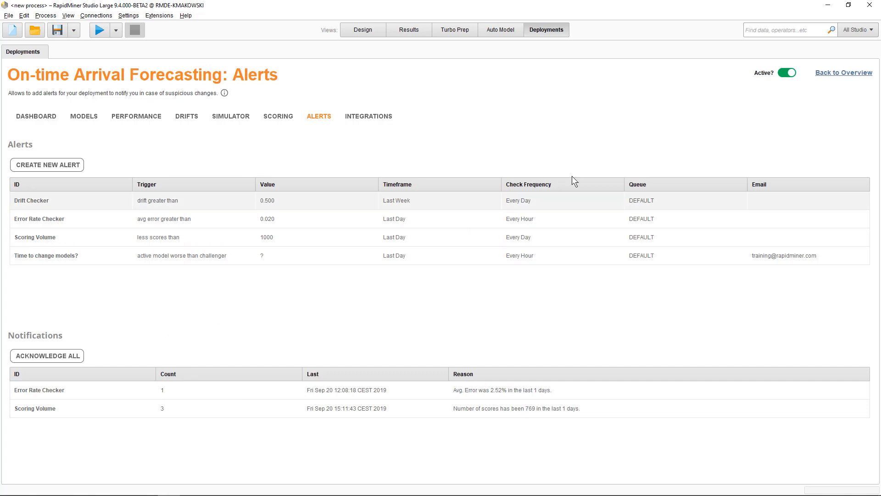
pyautogui.click(848, 73)
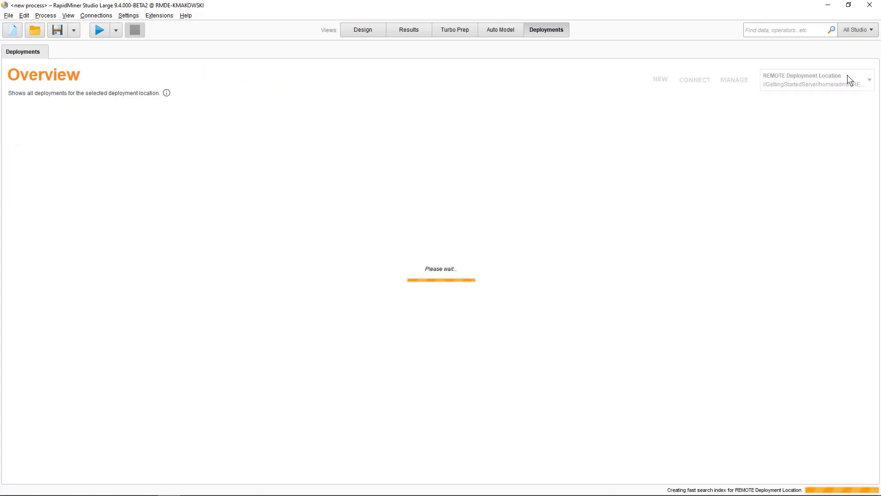